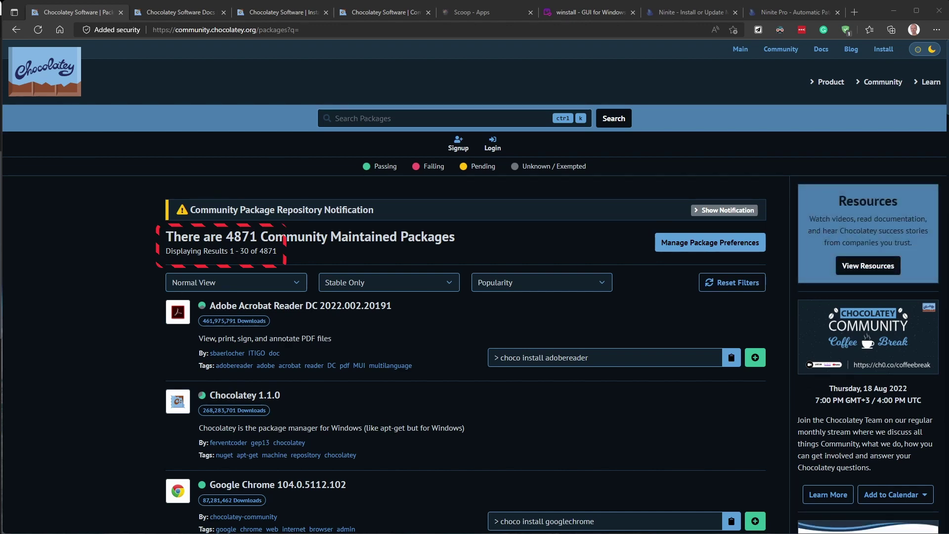
Step: Scroll through Chocolatey's popular packages and bring up the package search with Ctrl+K
scroll(448, 370, down, 9)
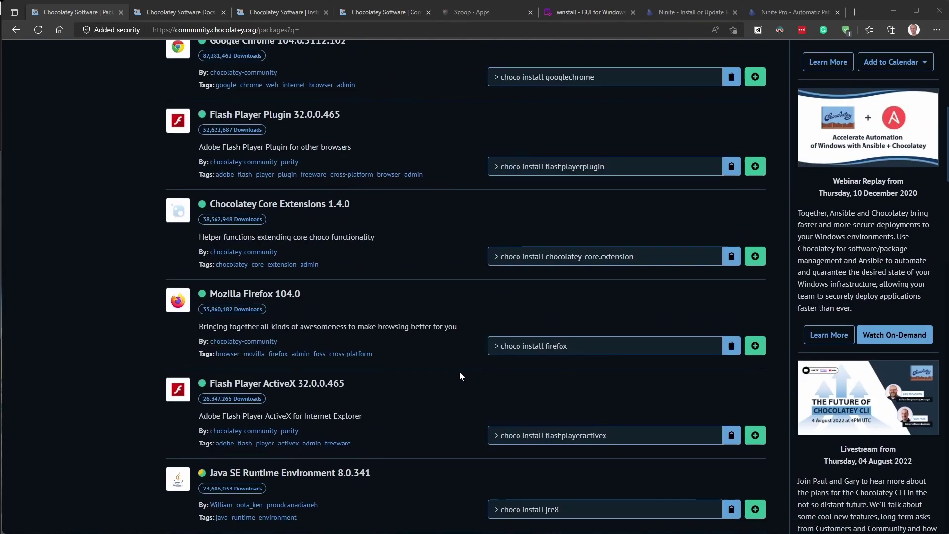
key(ctrl+k)
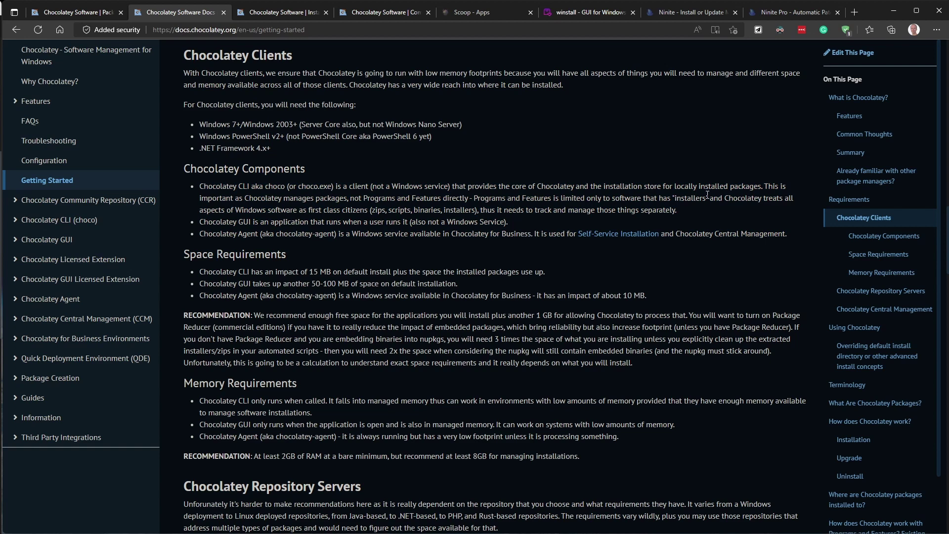
Step: Review Installing Chocolatey and the edition comparison, then open the $1,600.00 Business Annual checkout
click(287, 12)
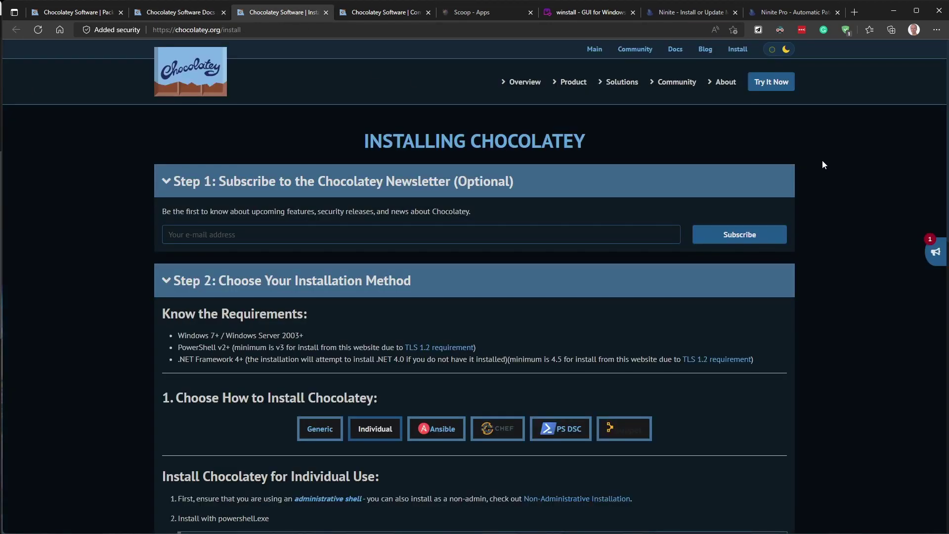
scroll(830, 163, down, 2)
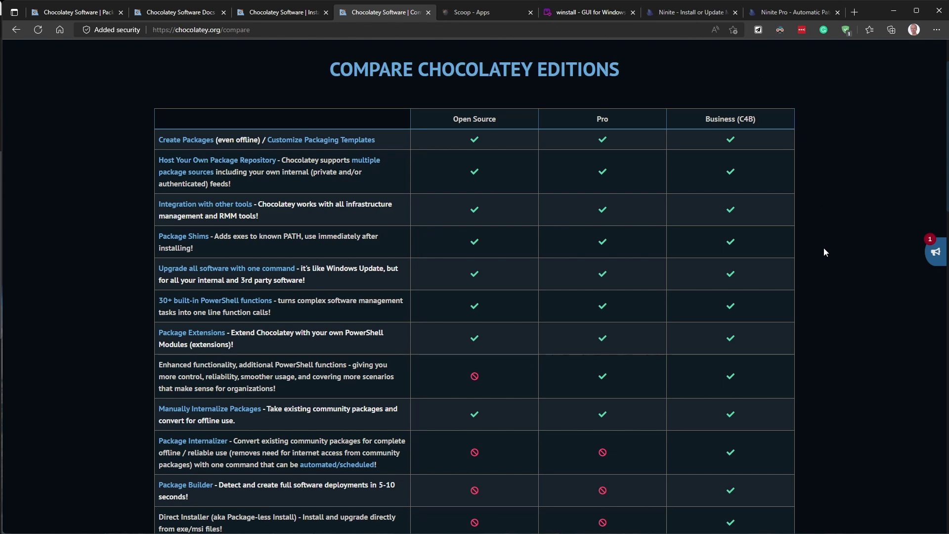
scroll(823, 252, down, 15)
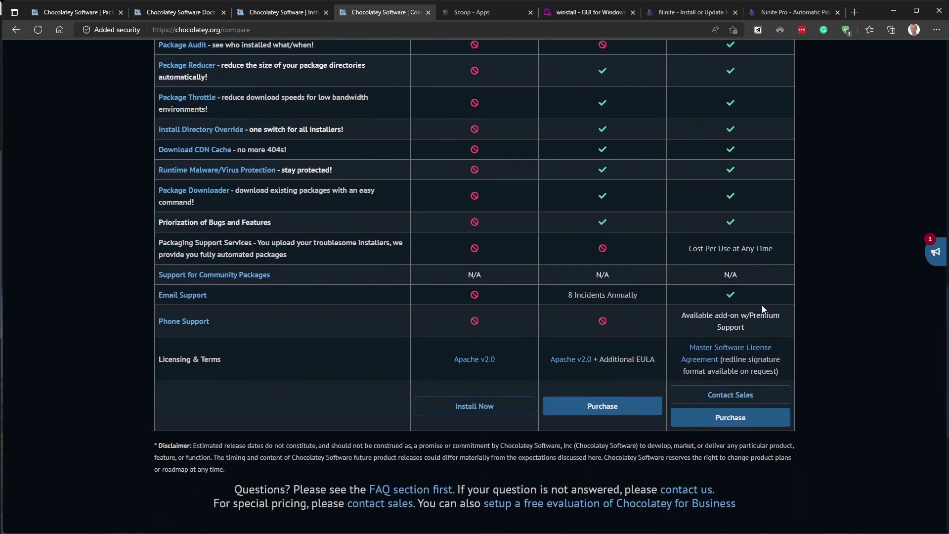
click(602, 408)
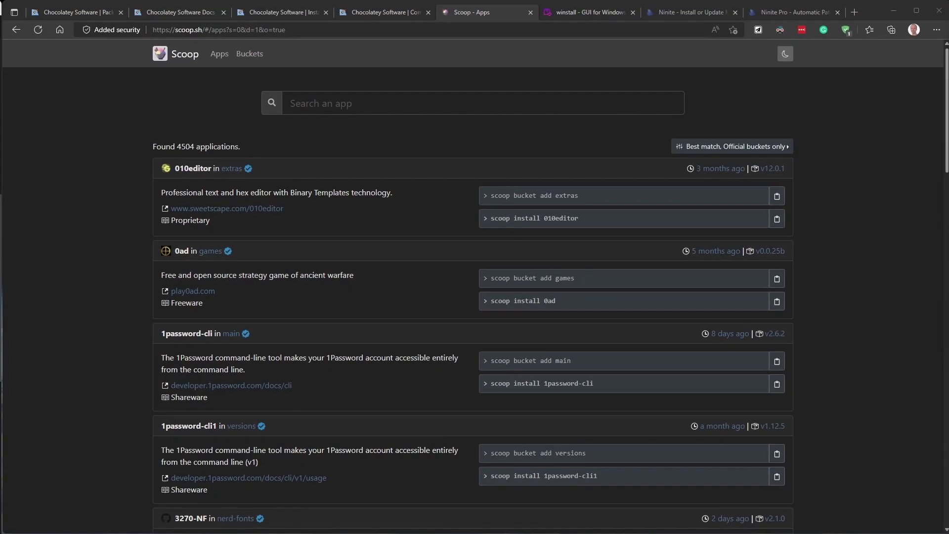
Step: Turn Scoop's Official buckets only filter off to show 27936 apps, then back on for 4507
click(373, 106)
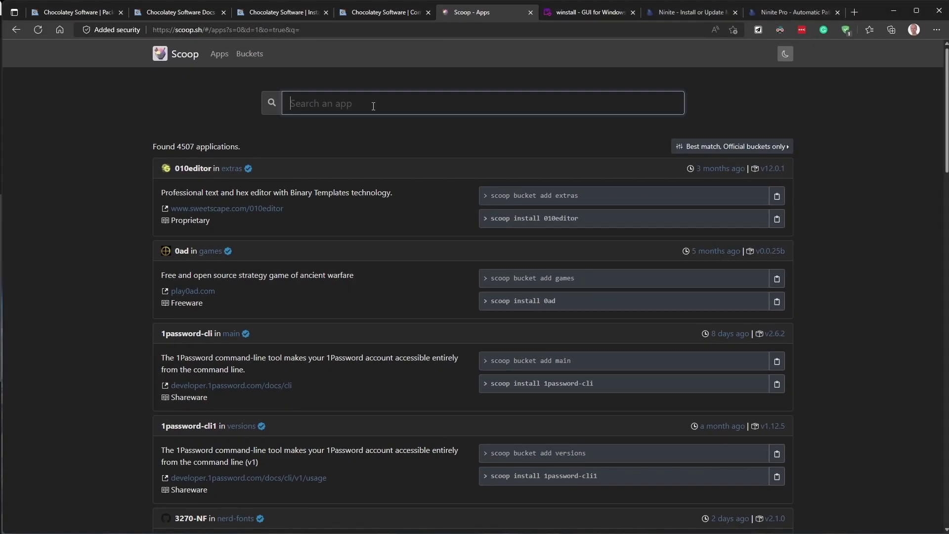
click(789, 147)
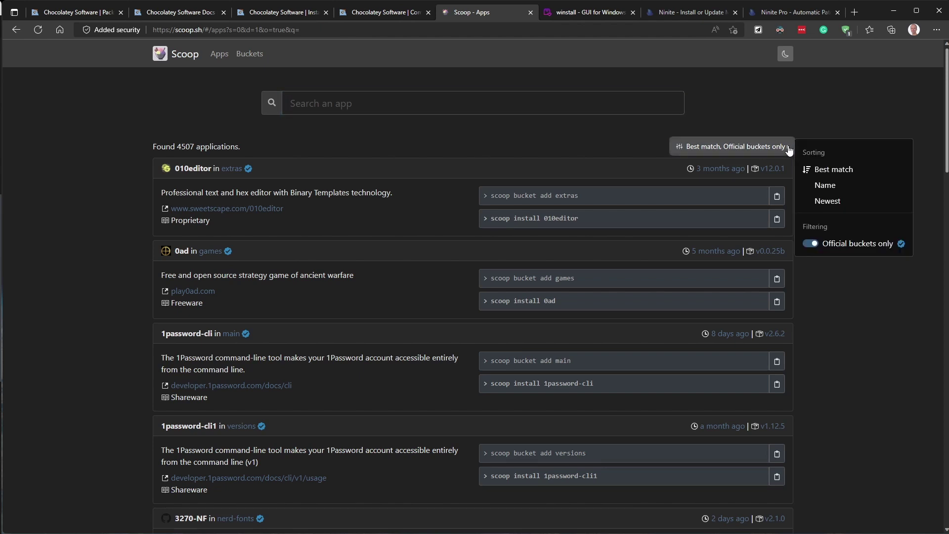
click(815, 244)
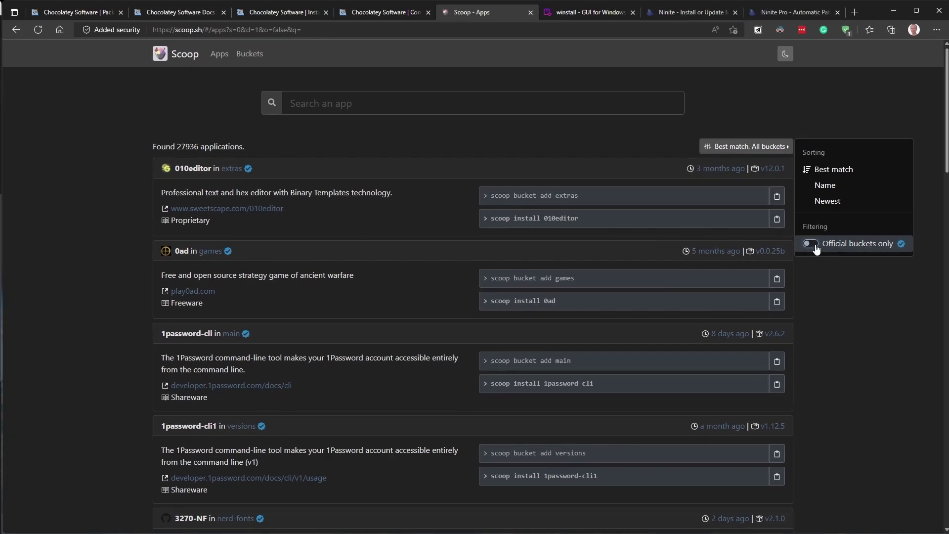
click(815, 245)
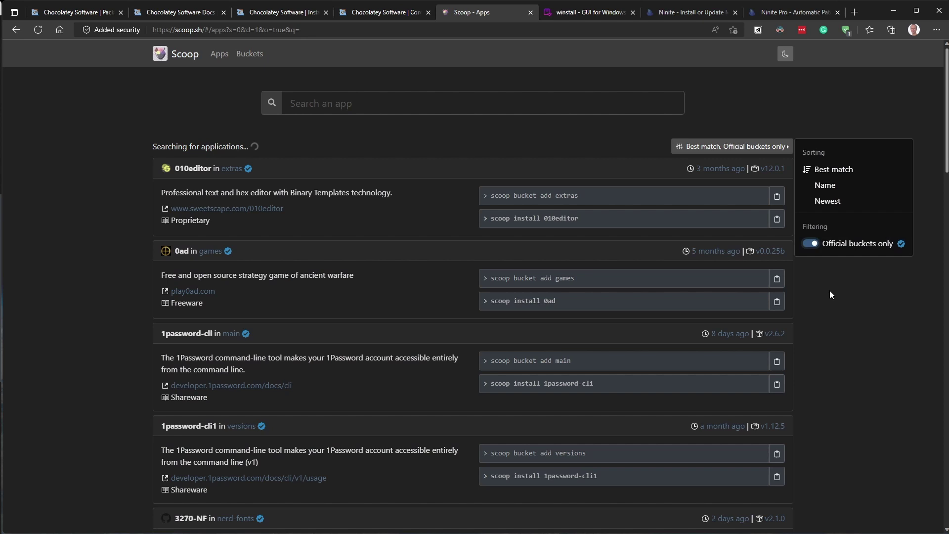
click(838, 292)
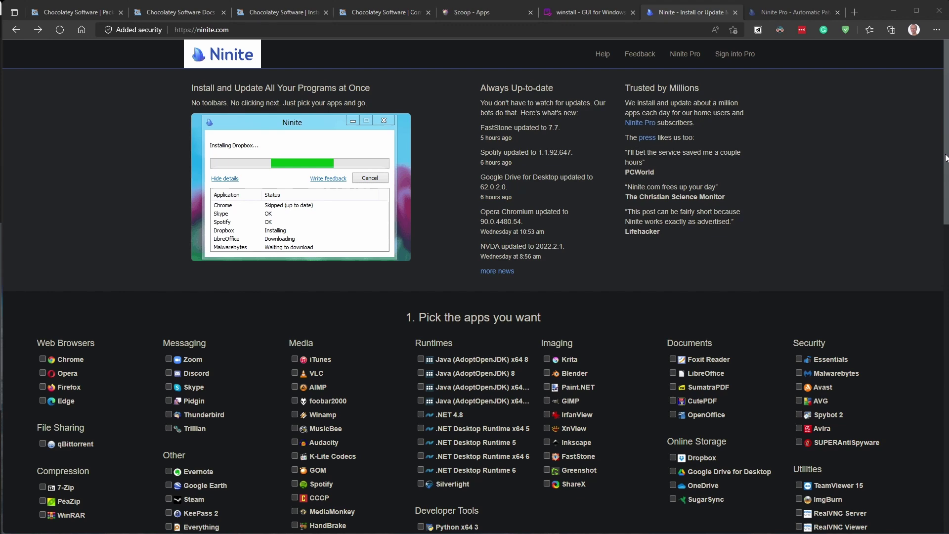
Step: Look over Ninite's apps and Ninite Pro features, then price Pro for 1 machine at $1/month
scroll(945, 158, down, 5)
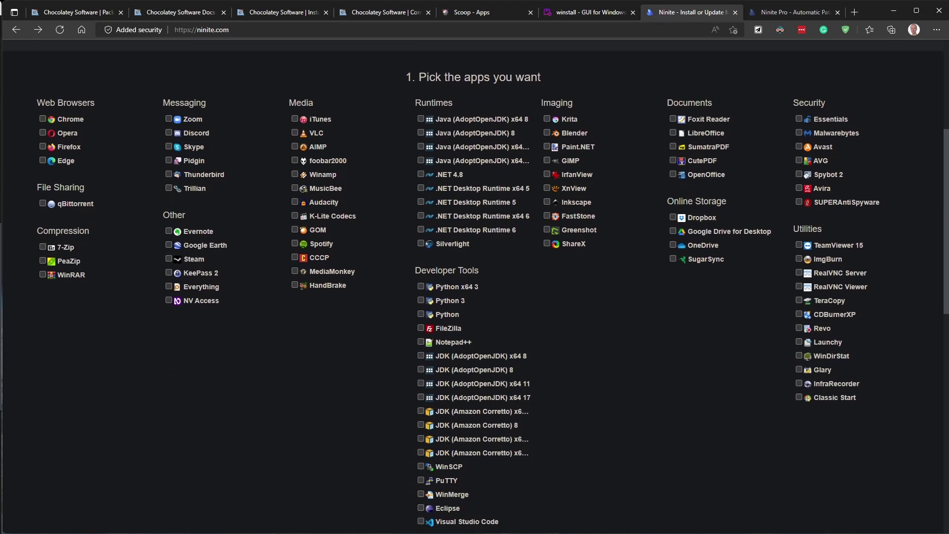
click(801, 13)
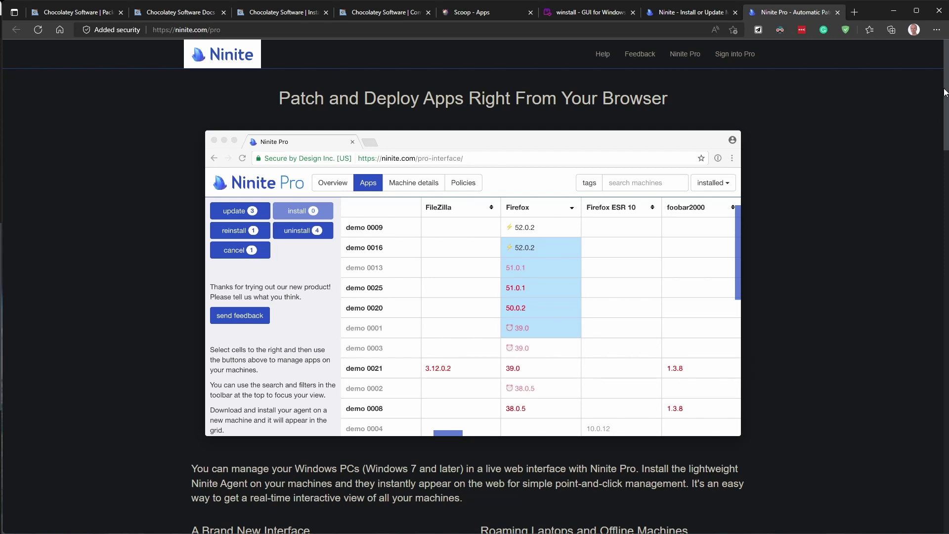
scroll(920, 147, down, 2)
scroll(475, 286, down, 5)
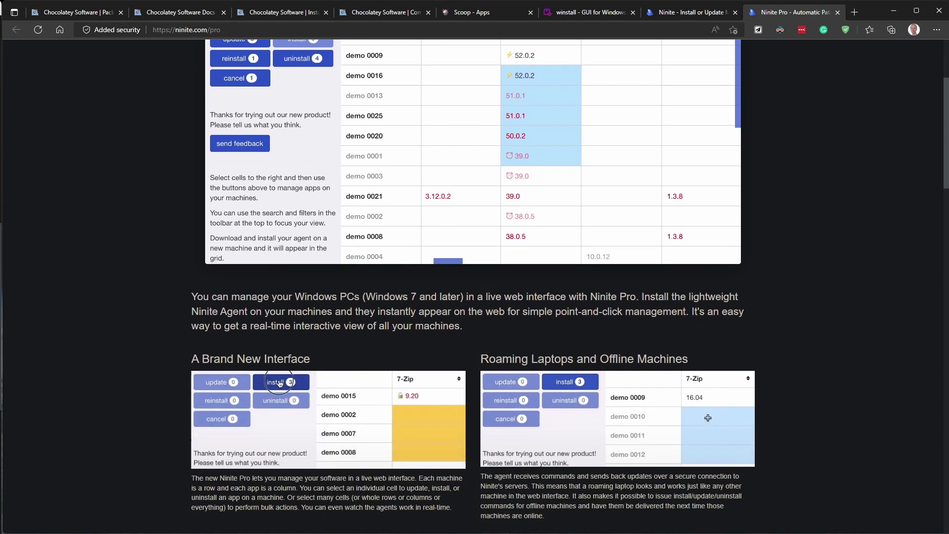
scroll(562, 240, down, 2)
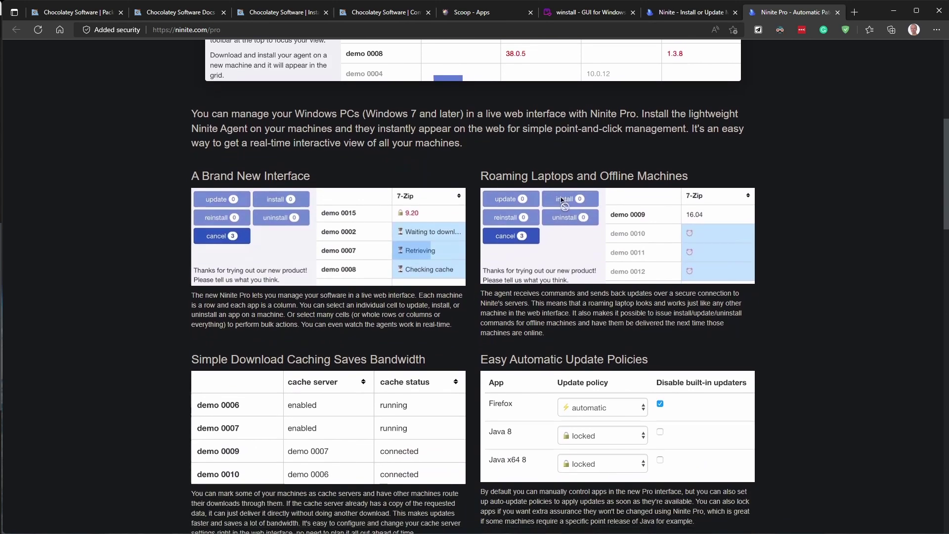
scroll(568, 191, down, 8)
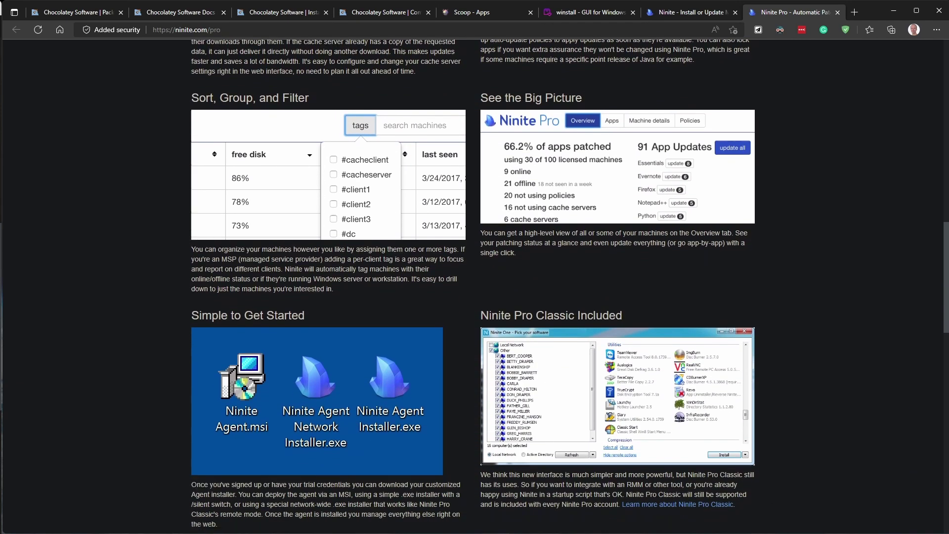
scroll(550, 254, down, 15)
click(424, 199)
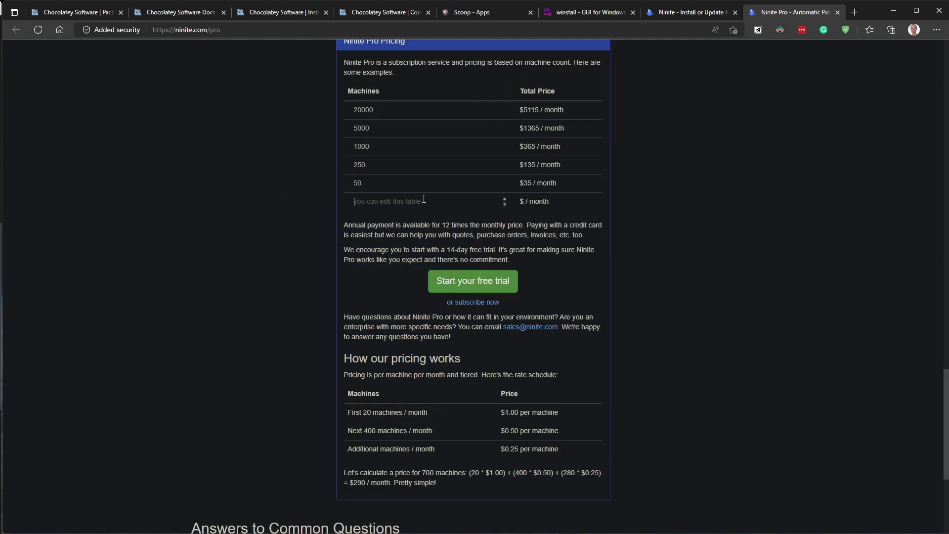
text(1)
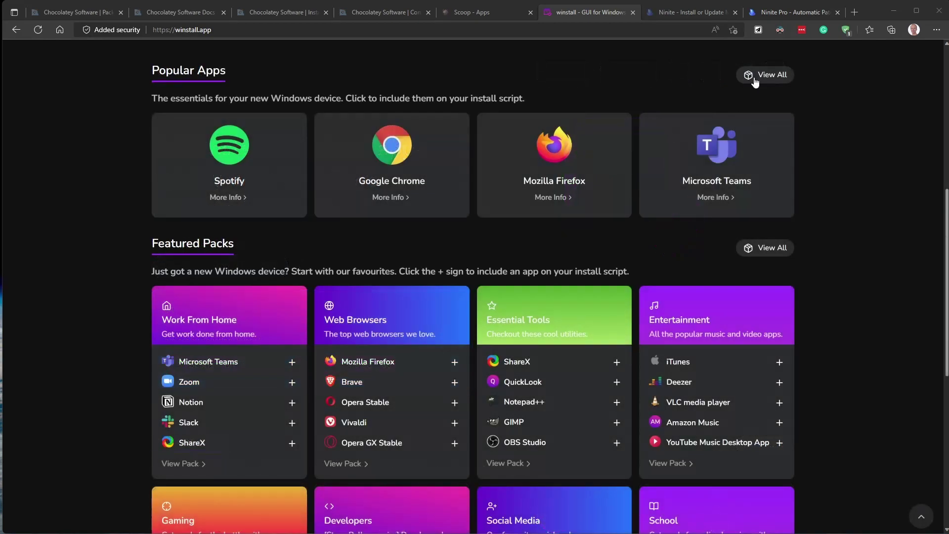
Step: Browse winstall's full app catalogue and packs list, then view the Entertainment pack's apps
click(771, 74)
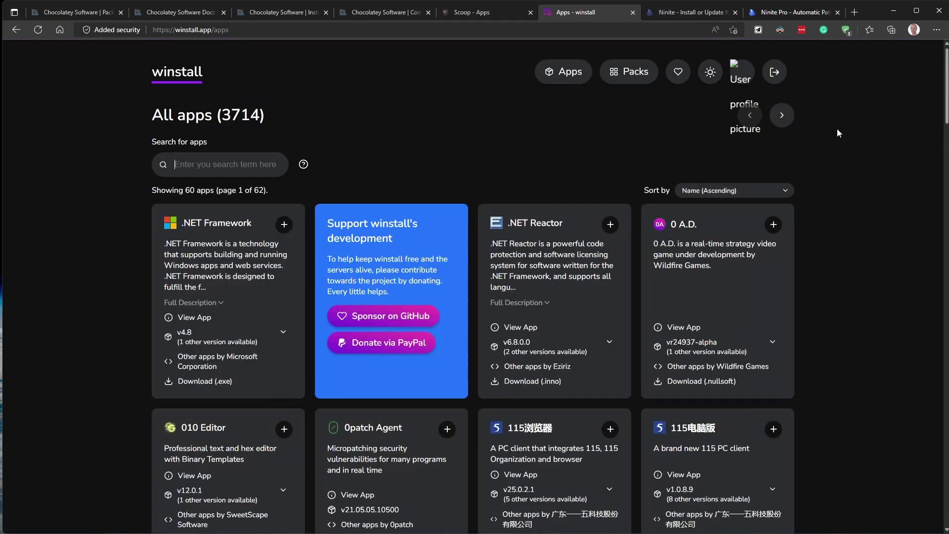
click(628, 72)
scroll(643, 92, down, 3)
scroll(647, 97, down, 3)
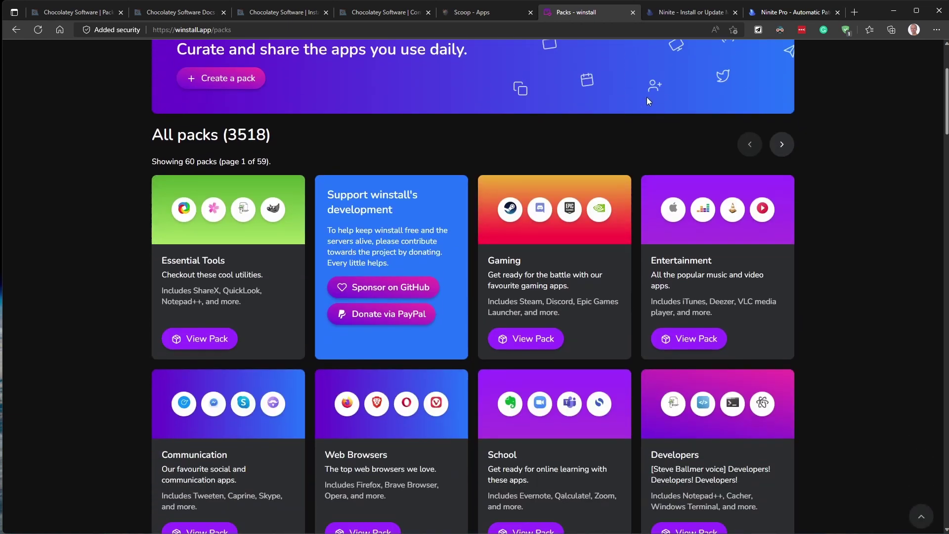
click(672, 266)
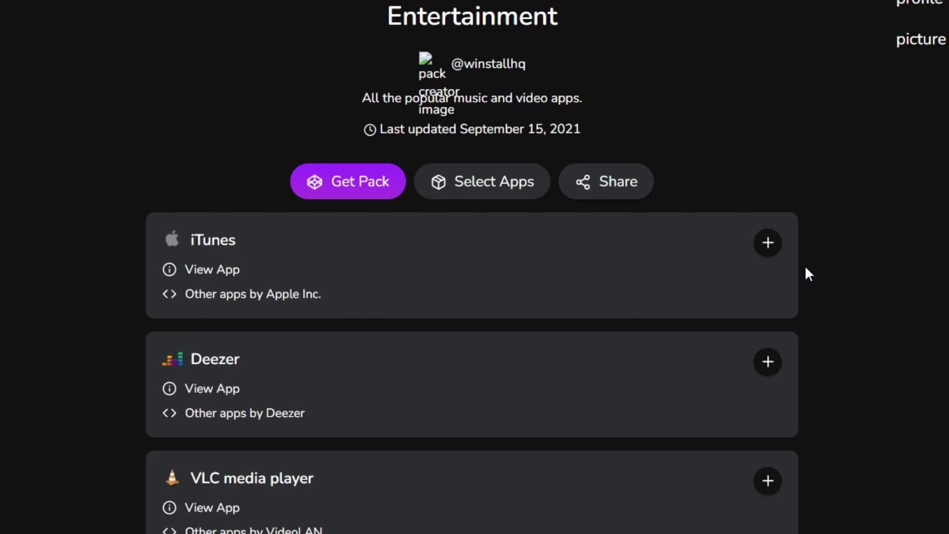
scroll(861, 122, down, 5)
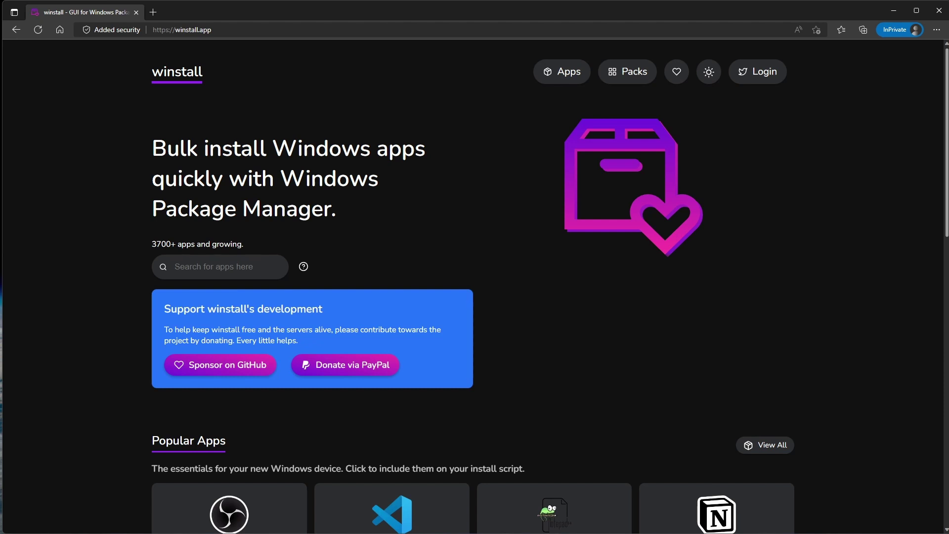
Step: Sign in to winstall and select qView and IrfanView
click(768, 71)
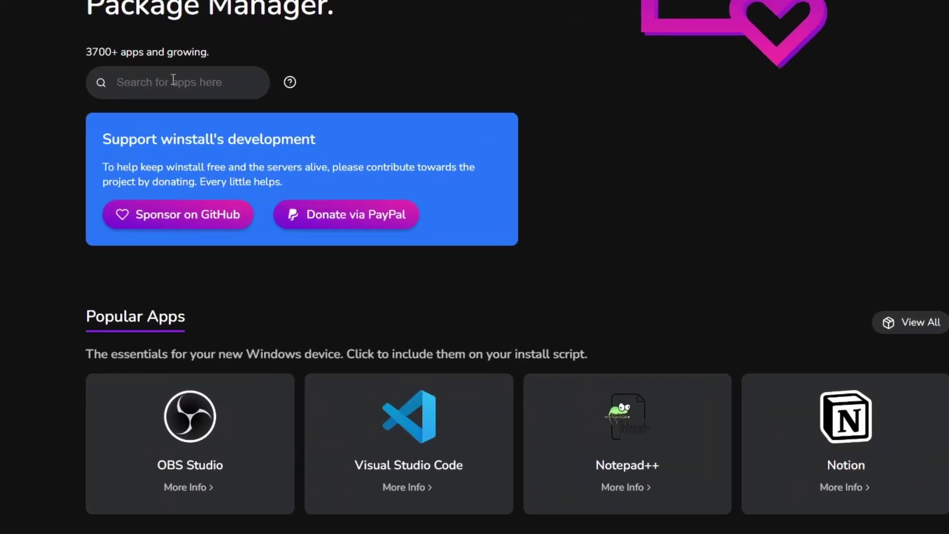
click(217, 267)
text(qview)
click(262, 142)
double_click(132, 46)
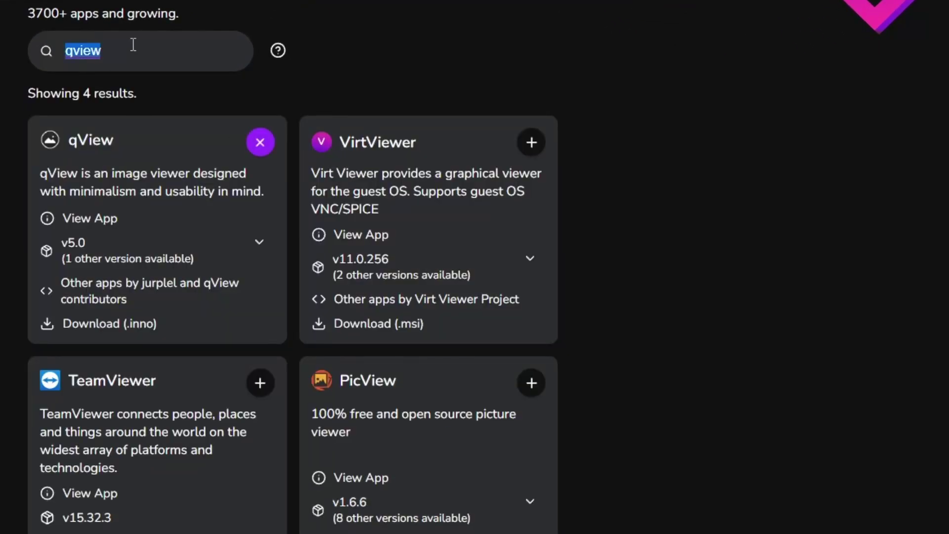
text(irfanview)
click(259, 143)
Step: Also select VLC media player nightly, Espanso and PowerToys (Preview)
double_click(94, 51)
text(vlc)
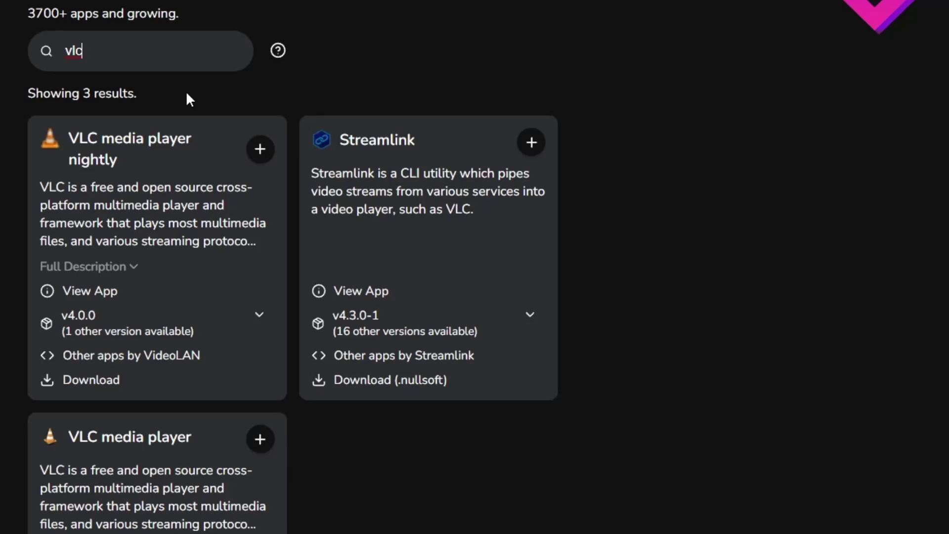
click(261, 149)
double_click(107, 54)
text(espanso)
click(261, 142)
double_click(98, 51)
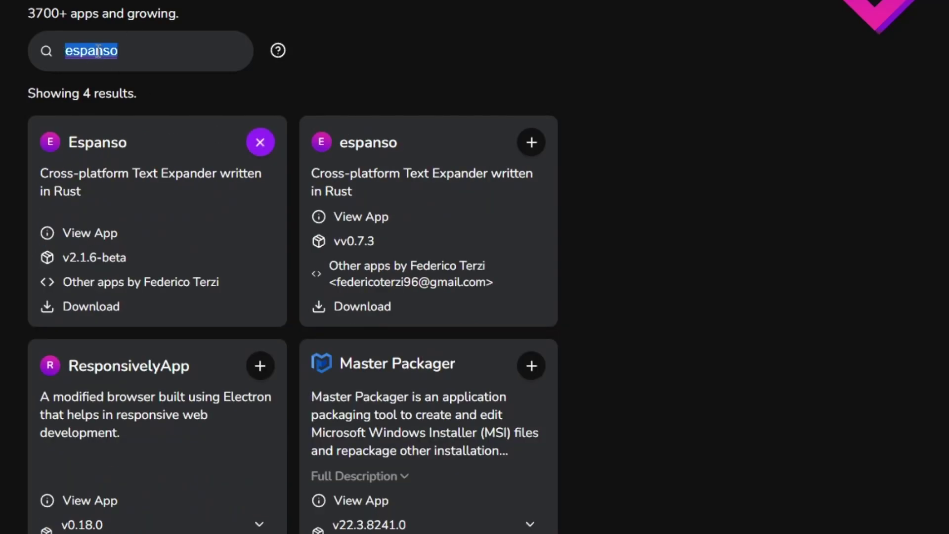
text(powert)
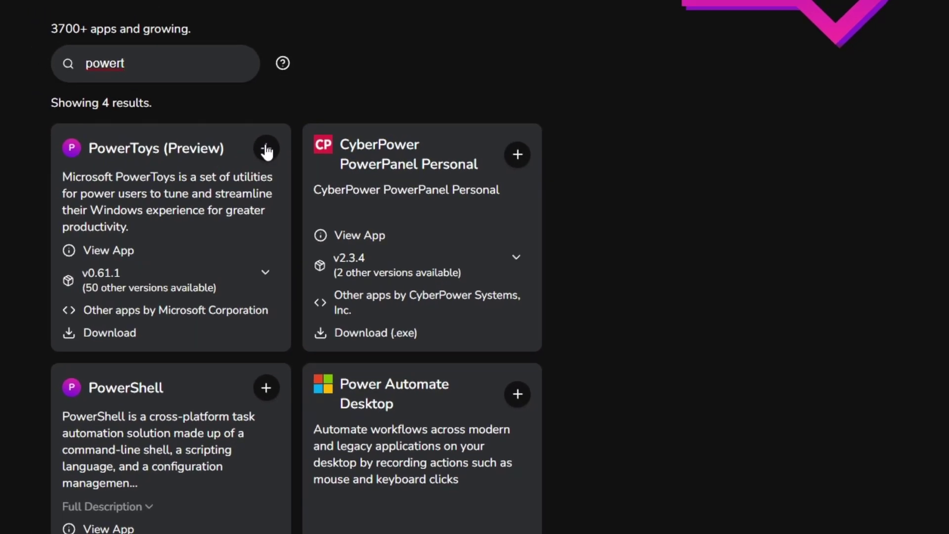
click(262, 144)
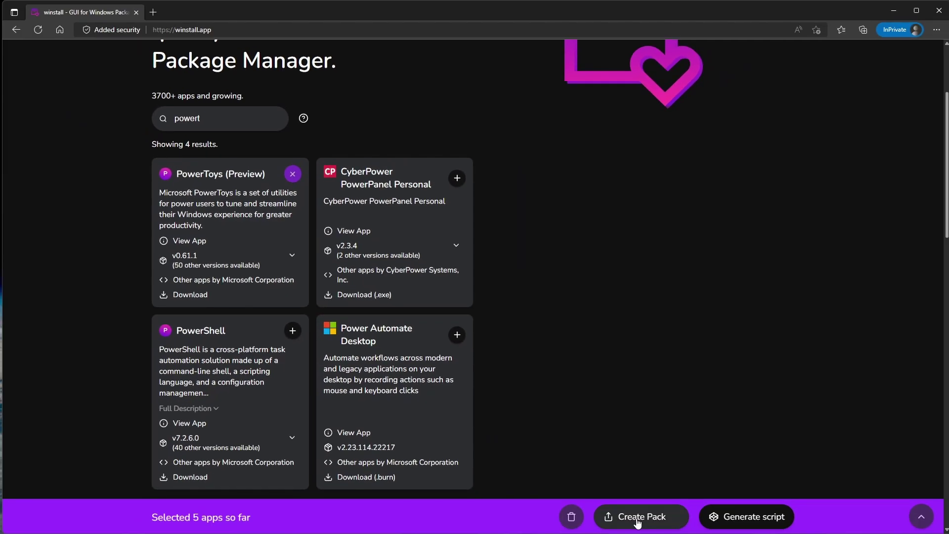
Step: Create the pack 'Just Testing' with description 'No need' and the Star Wine accent
click(637, 519)
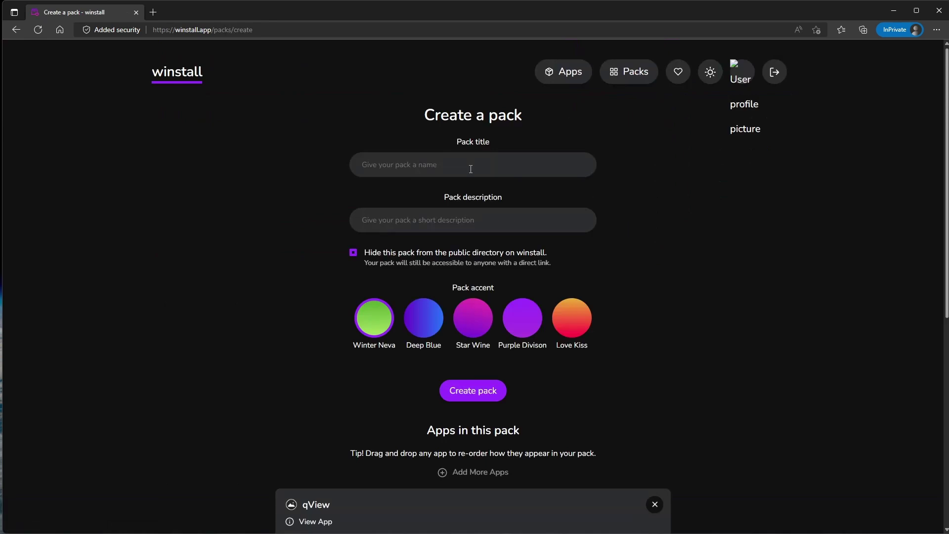
click(471, 169)
text(Just Testing)
click(462, 221)
text(No need)
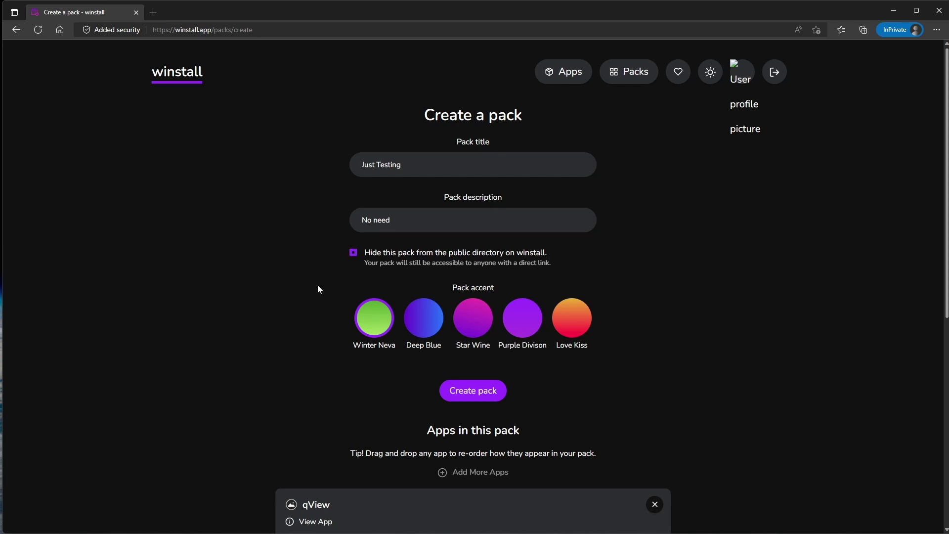
click(465, 327)
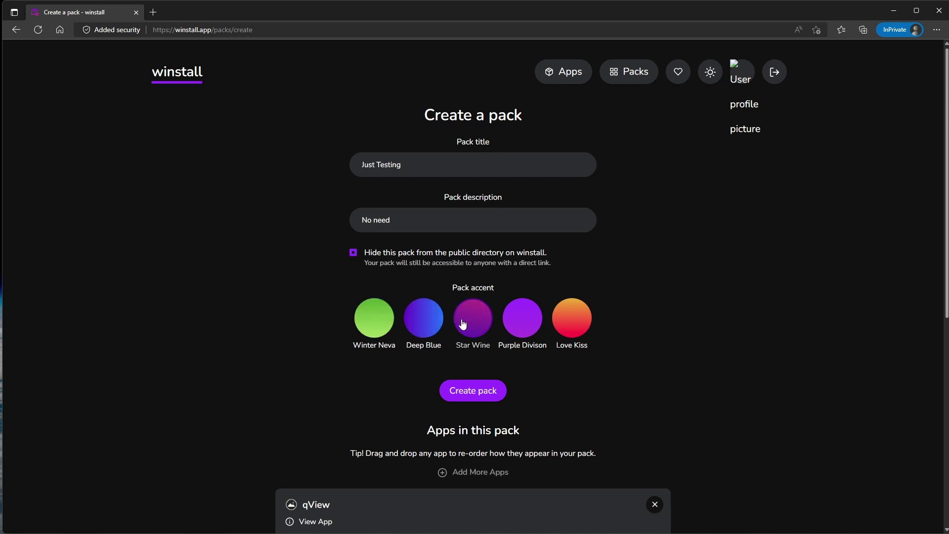
click(471, 391)
Step: Add Notion to the pack, remove it again, and save the updated pack
click(432, 248)
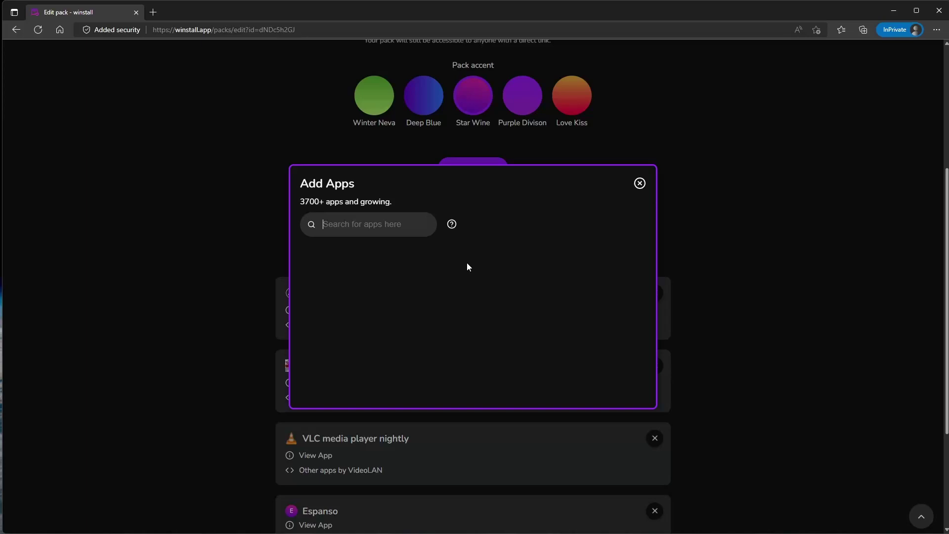
text(notion)
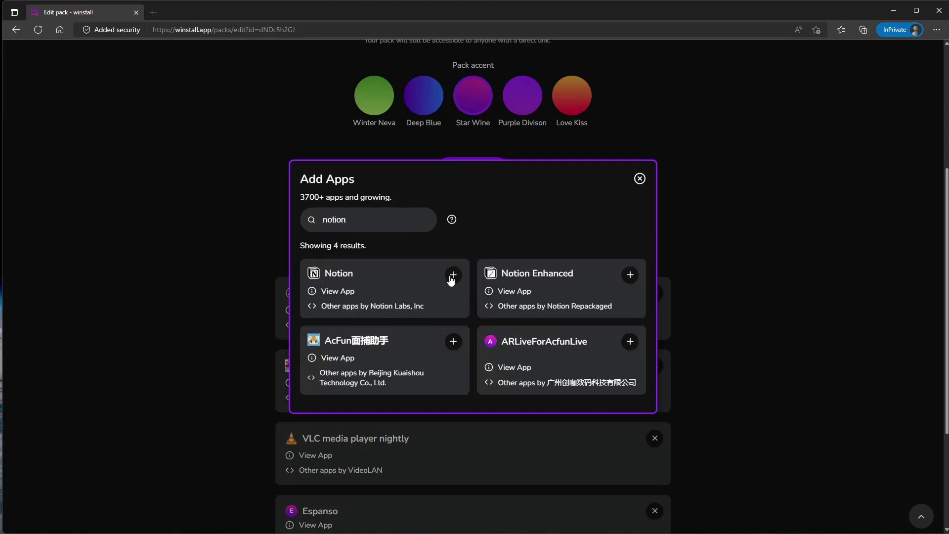
click(452, 277)
click(640, 179)
scroll(747, 198, down, 5)
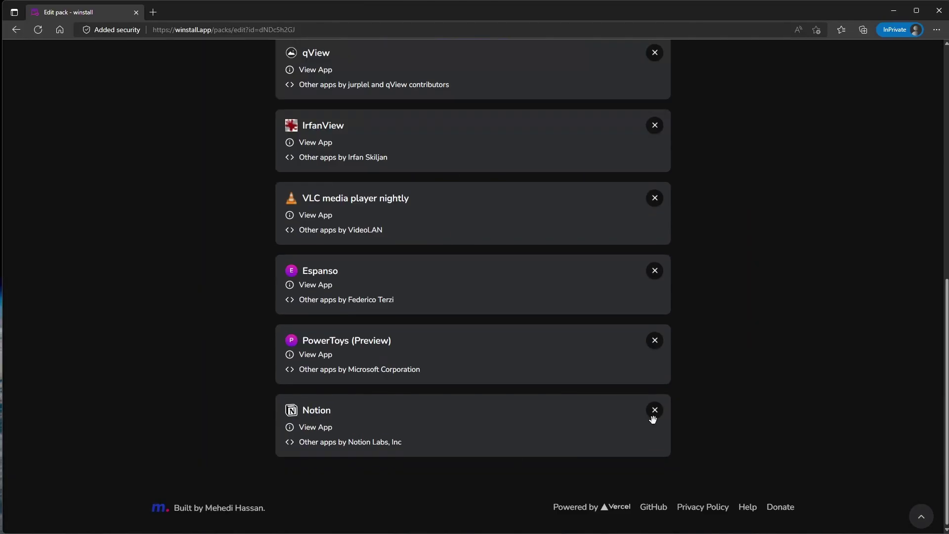
click(653, 410)
scroll(755, 360, up, 8)
click(489, 382)
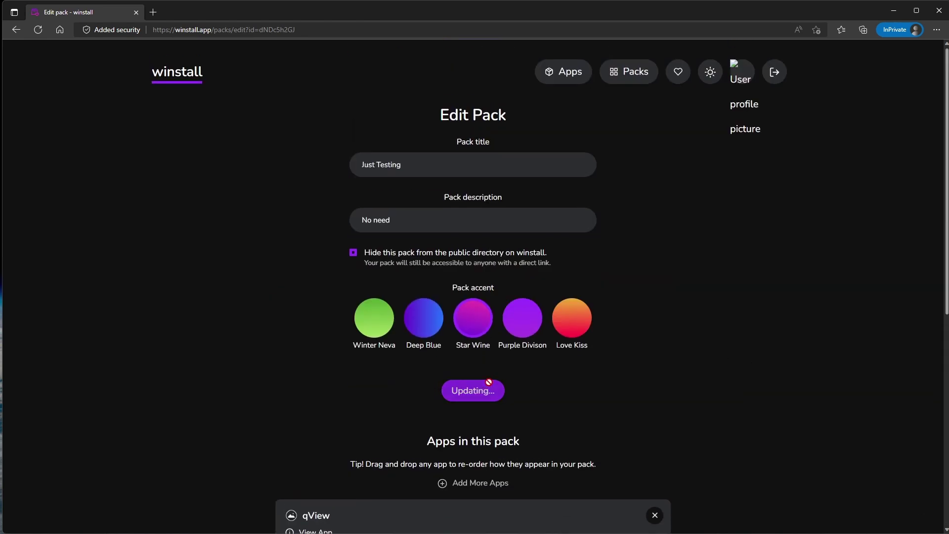
Step: Search 'espanso' on winstall and copy the Espanso winget install command
click(251, 267)
text(es)
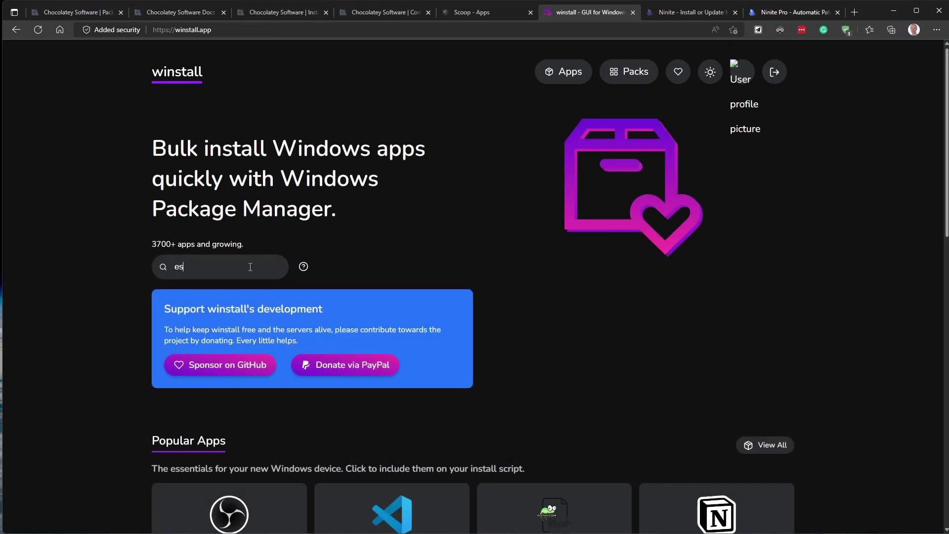
text(panso)
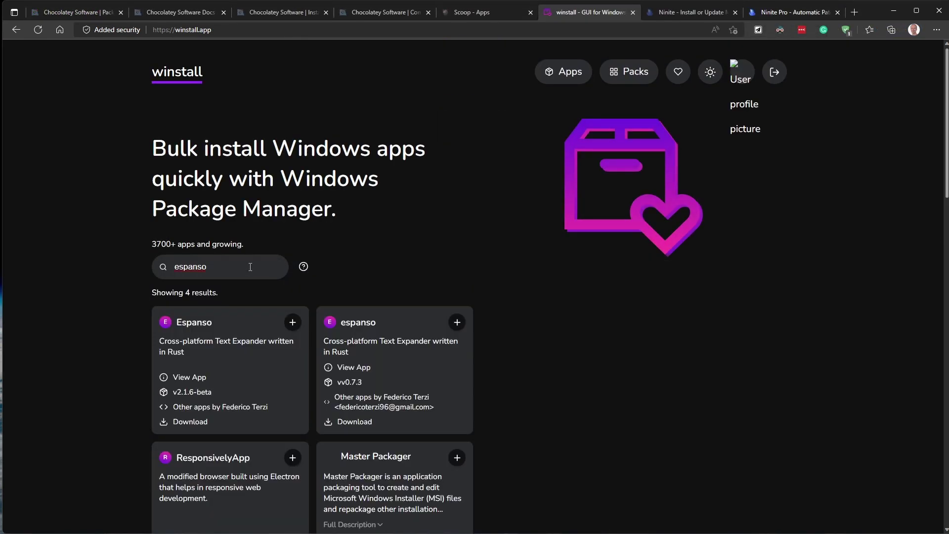
click(188, 324)
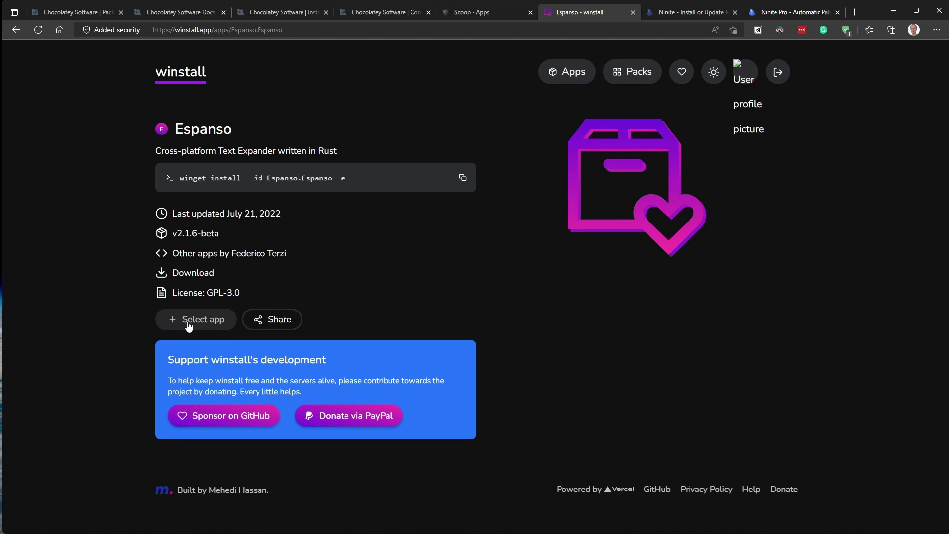
click(461, 179)
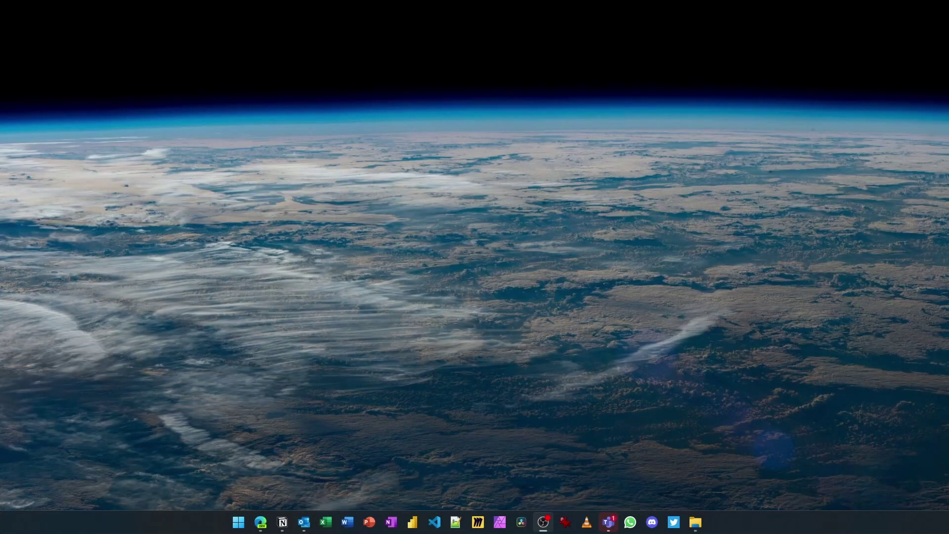
Step: Launch Windows PowerShell from PowerToys Run by searching '.power'
key(alt+space)
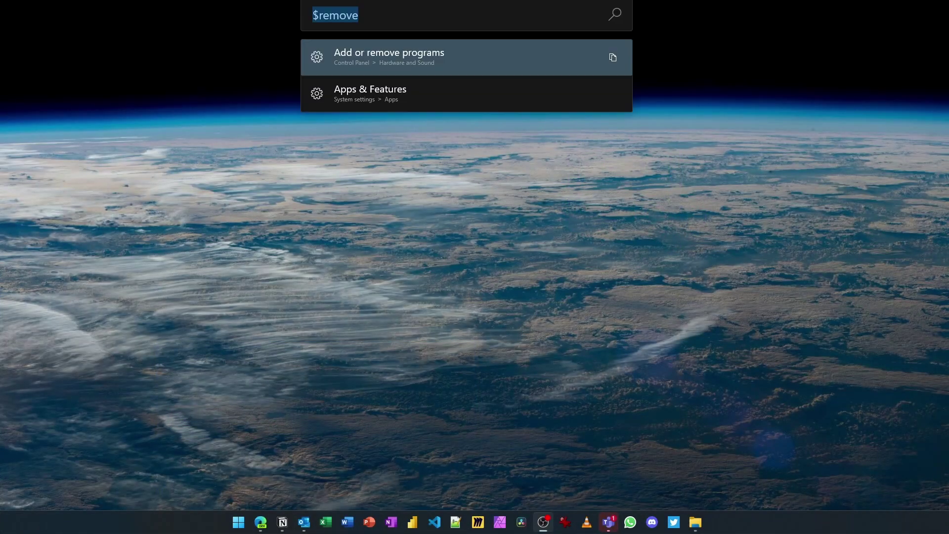
text(.power)
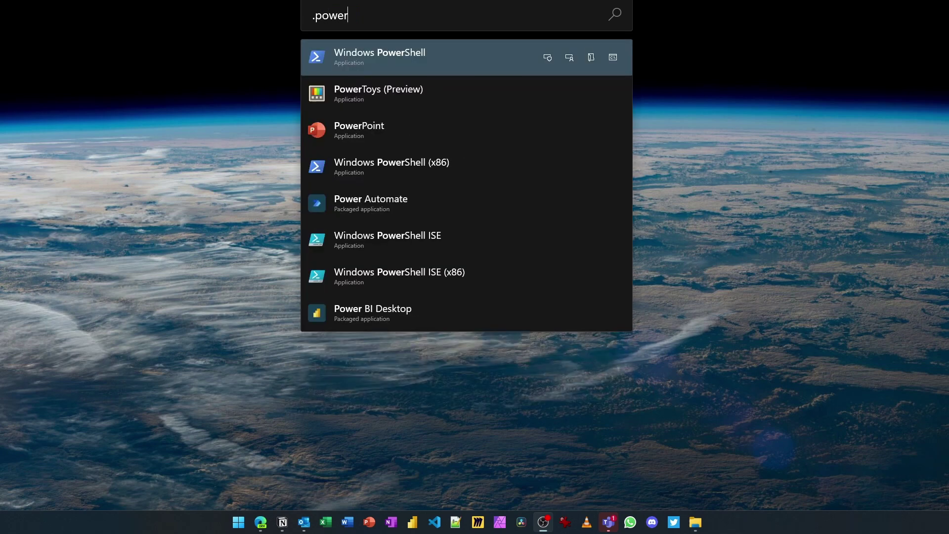
key(Return)
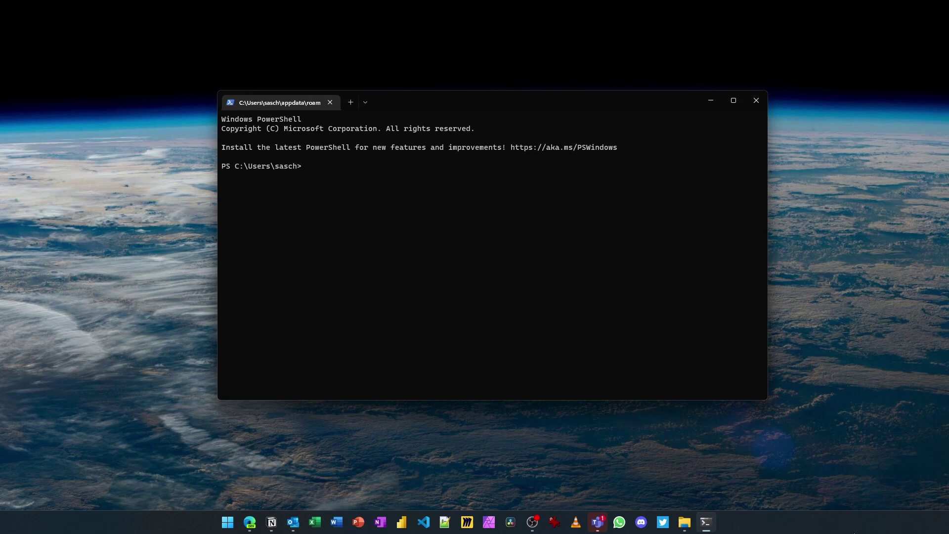
Step: Search 'powershell' in the Windows Start search as an alternative way to find it
key(super)
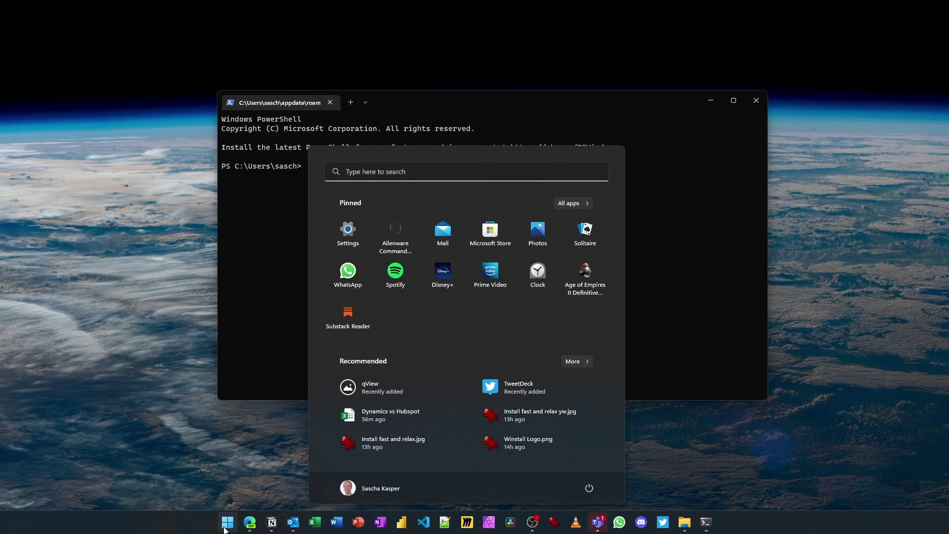
click(382, 173)
text(powershell)
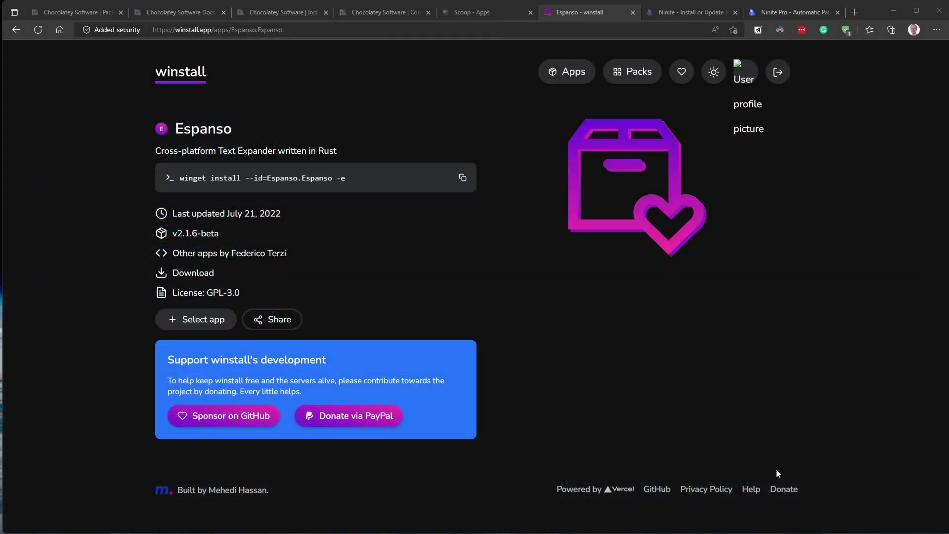
Step: Download the SDK Productivity Applications pack's winstall-4499.ps1 script and keep the file
click(744, 80)
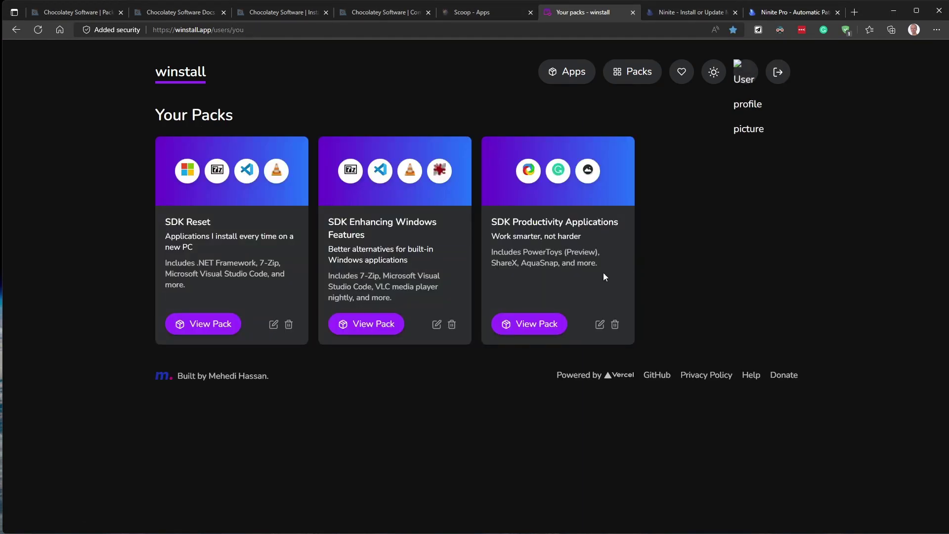
click(538, 325)
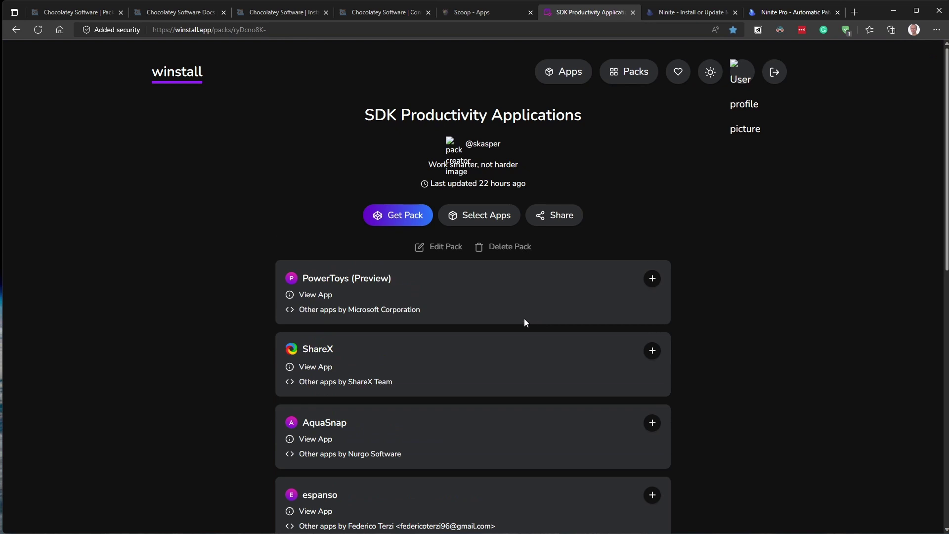
click(393, 213)
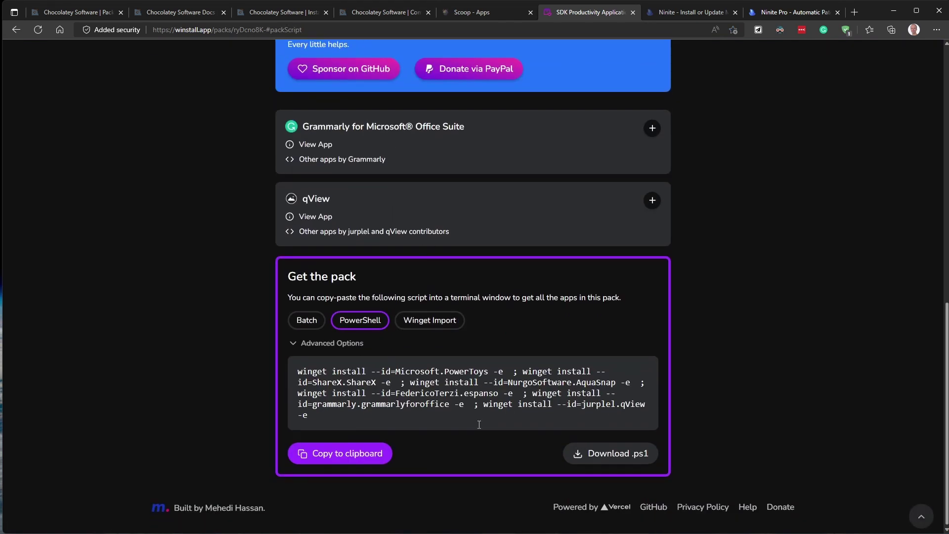
click(602, 458)
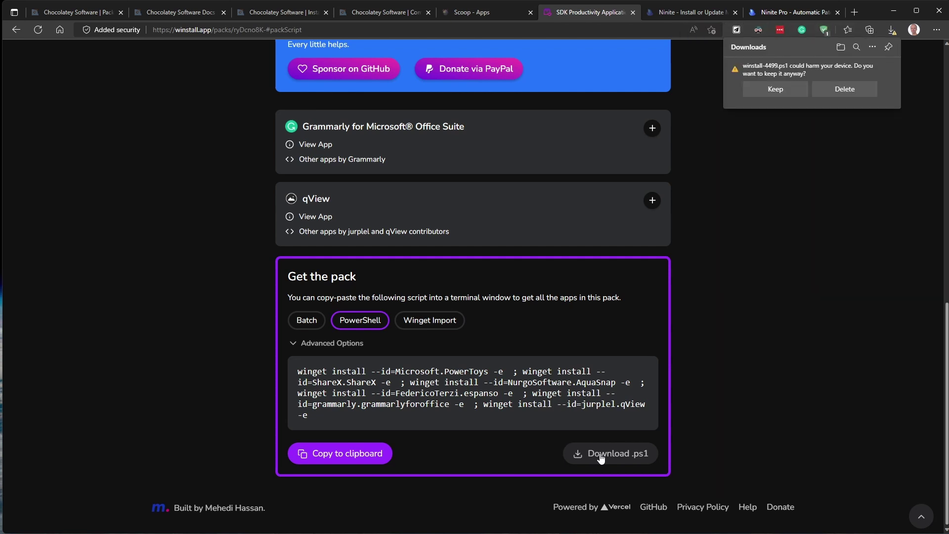
click(779, 90)
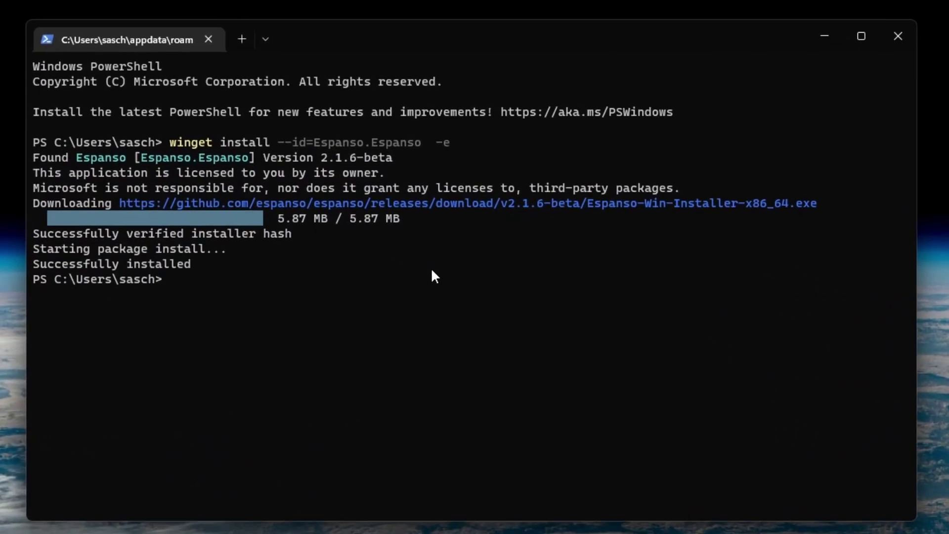
Step: Switch to the D: drive and change into the D:\Downloads folder
text(d:)
key(Return)
text(cd down)
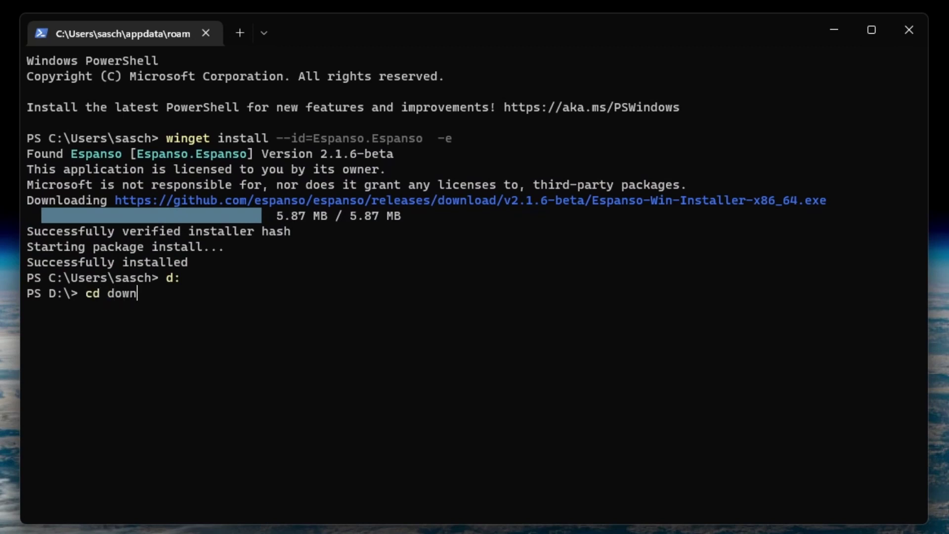
key(Tab)
key(Return)
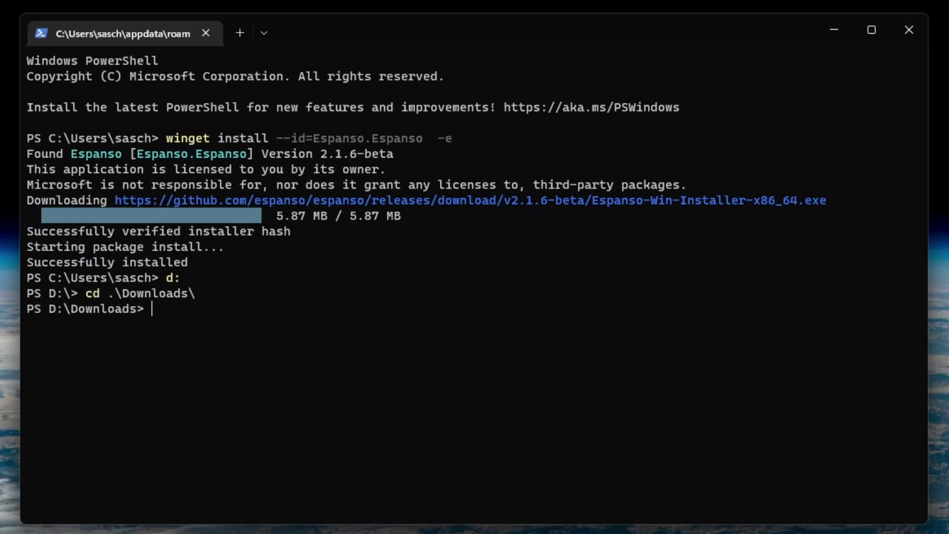
Step: Run .\winstall-4499.ps1, which fails because running scripts is disabled
text(wi)
key(Tab)
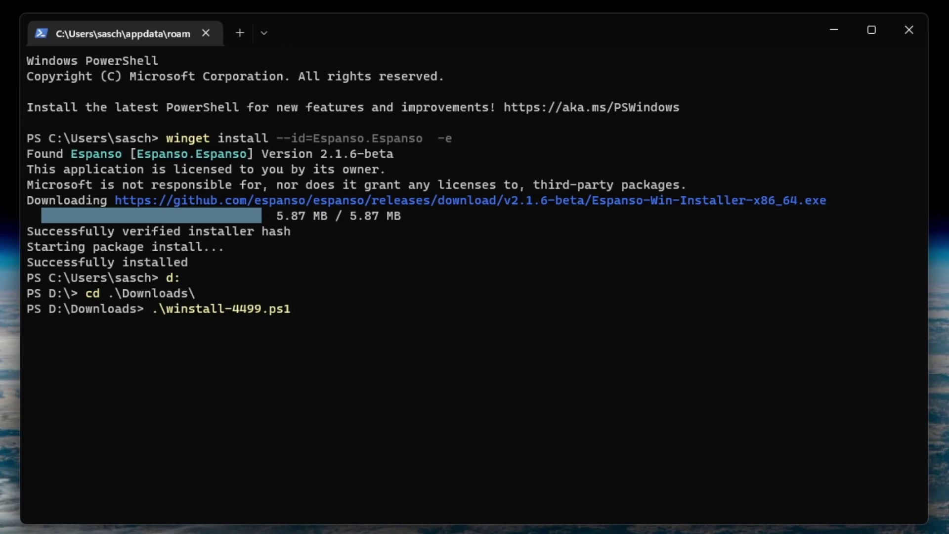
key(Return)
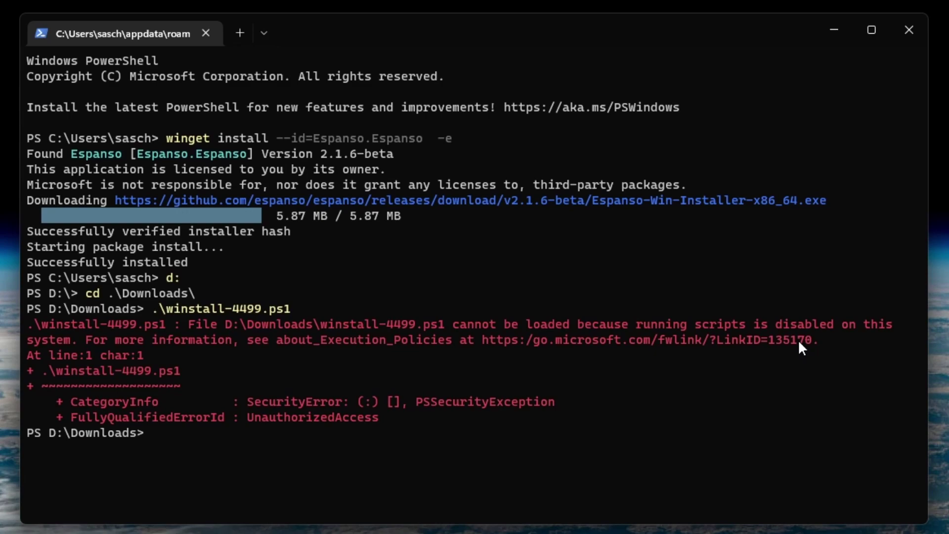
Step: Launch PowerShell as administrator and check the current execution policy with Get-ExecutionPolicy
key(alt+space)
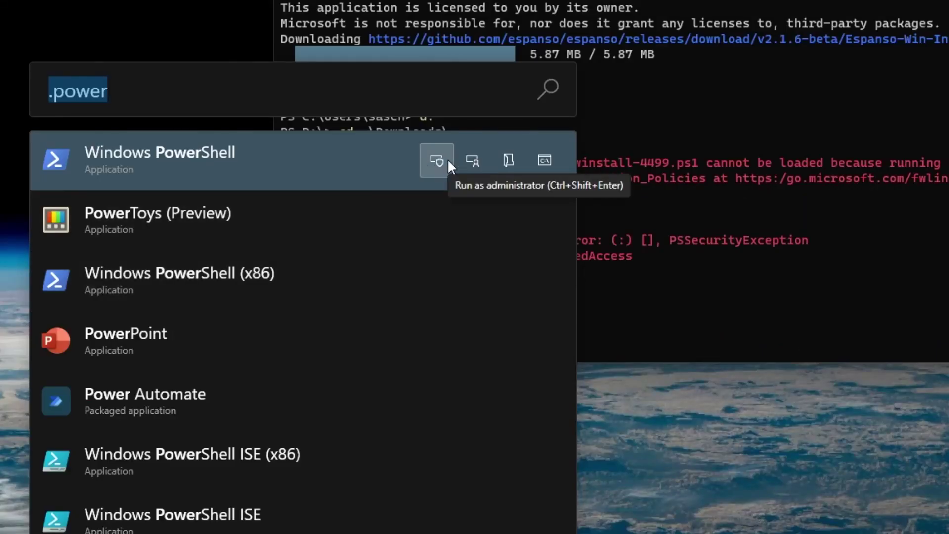
click(448, 161)
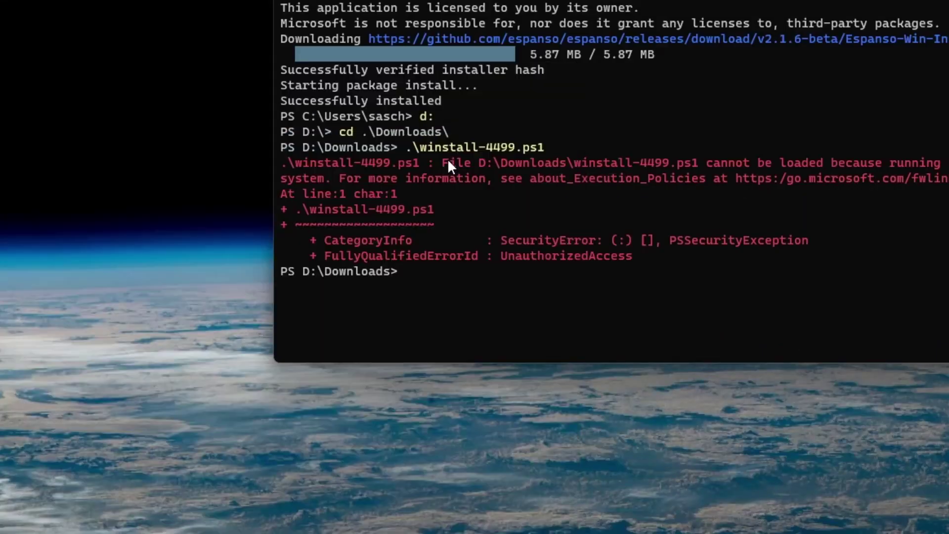
text(g)
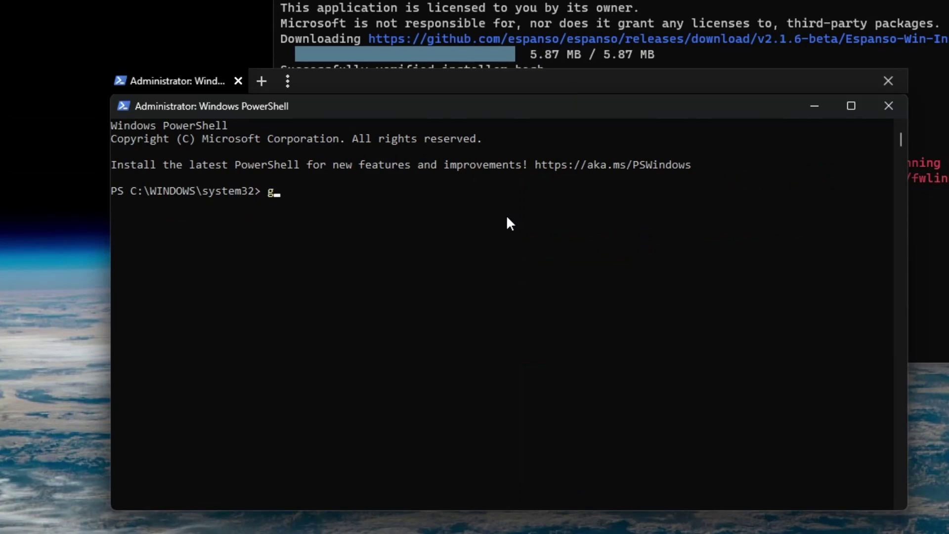
text(et-exe)
key(Tab)
key(Return)
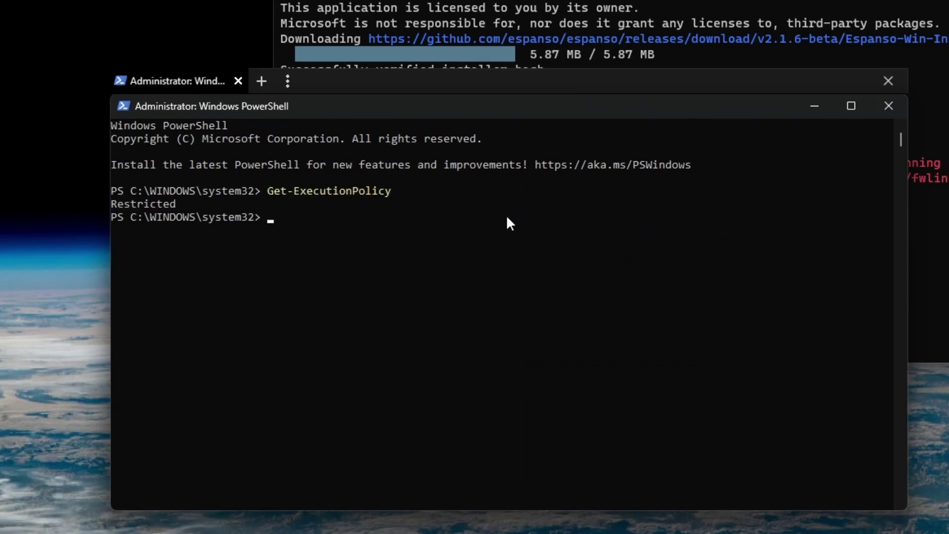
Step: Set the execution policy to Unrestricted and confirm the change with Y
text(set-exe)
key(Tab)
text(U)
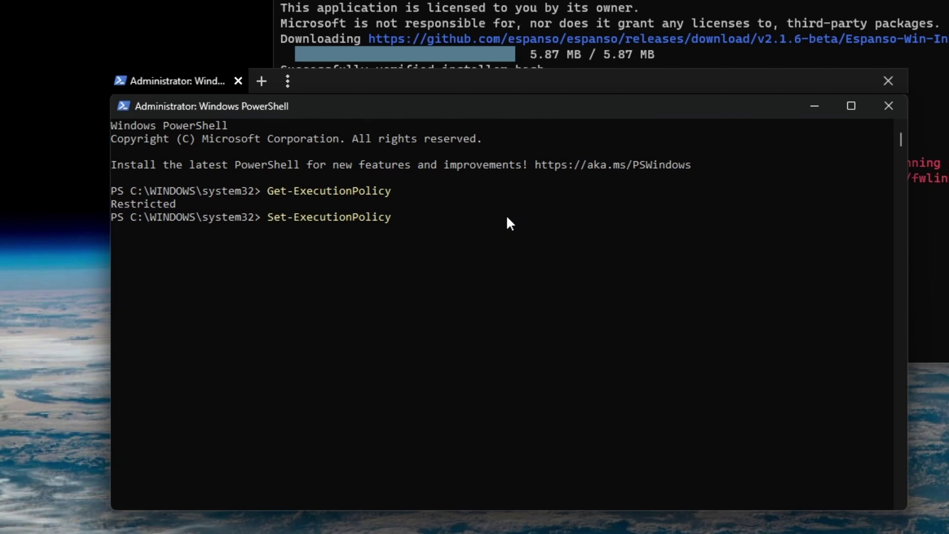
text(nrestr)
key(Tab)
key(Return)
text(Y)
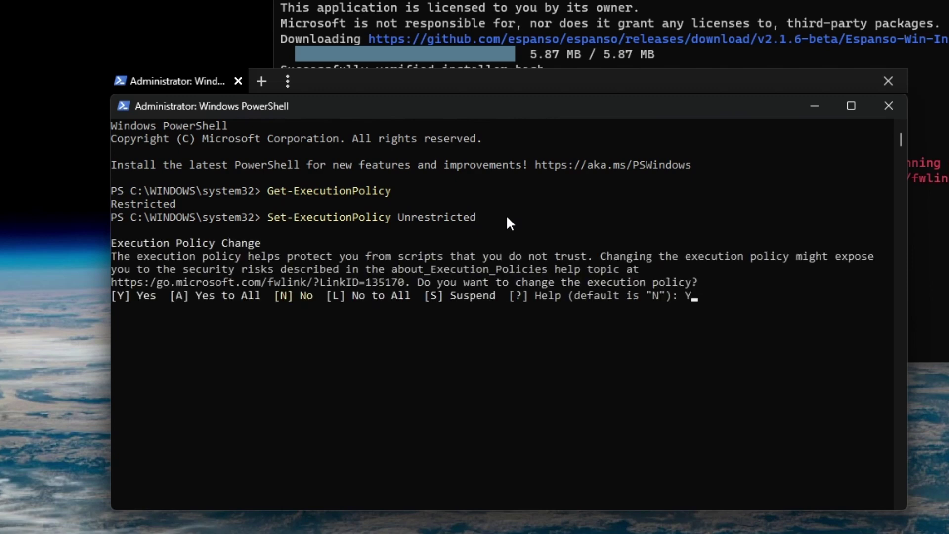
key(Return)
Step: Verify the policy is Unrestricted, then recall .\winstall-4499.ps1 in the original terminal
key(Up)
key(Up)
key(Return)
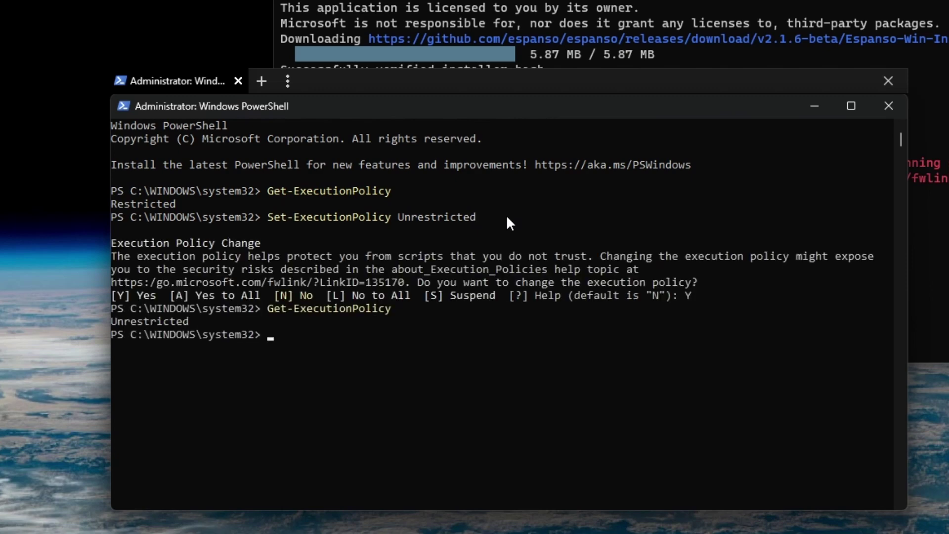
click(628, 3)
key(Up)
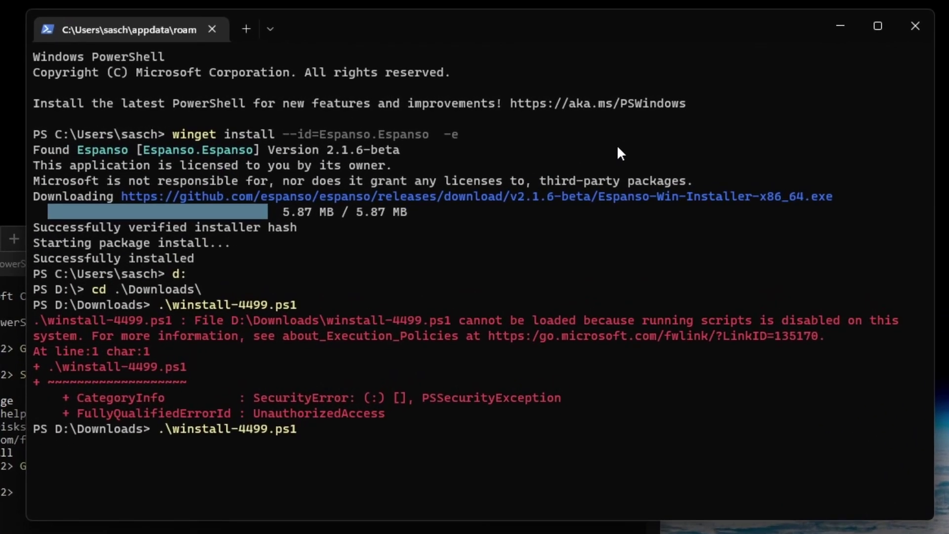
Step: Rerun winstall-4499.ps1 and answer R to run it once past the security warning
key(Return)
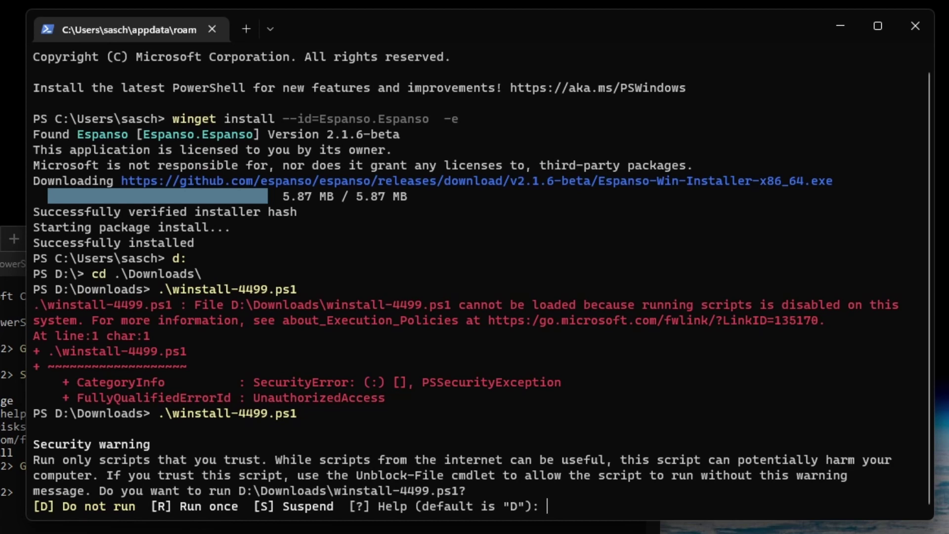
text(R)
key(Return)
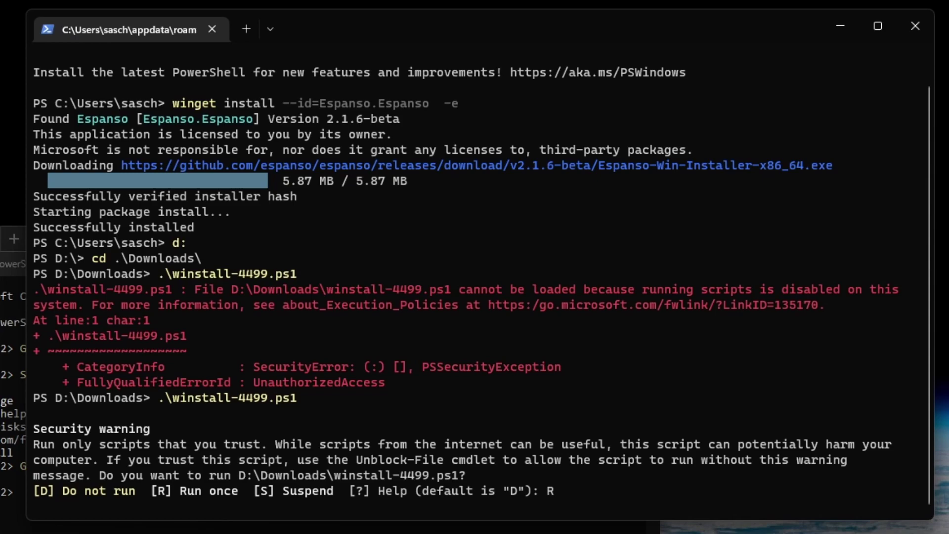